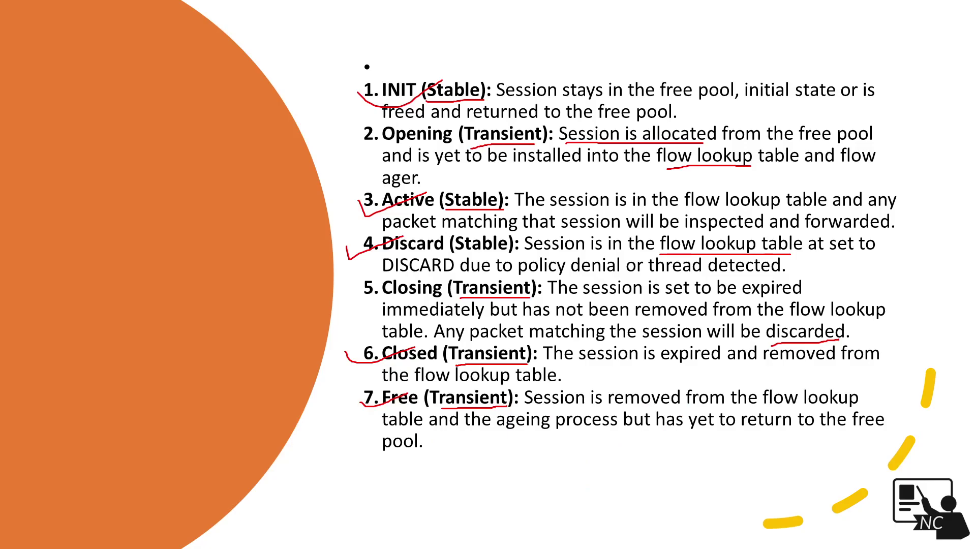
Leave the session-states slideshow and return to the GNS3 Life Of Session topology.
key(alt+Tab)
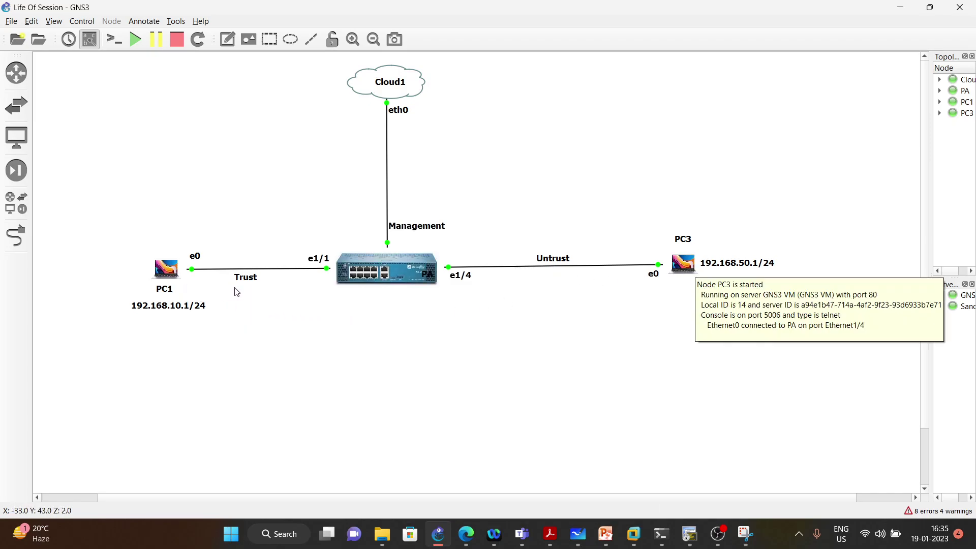
Reposition the Trust label so it sits above the PC1–PA link on the canvas.
drag(253, 282, 257, 264)
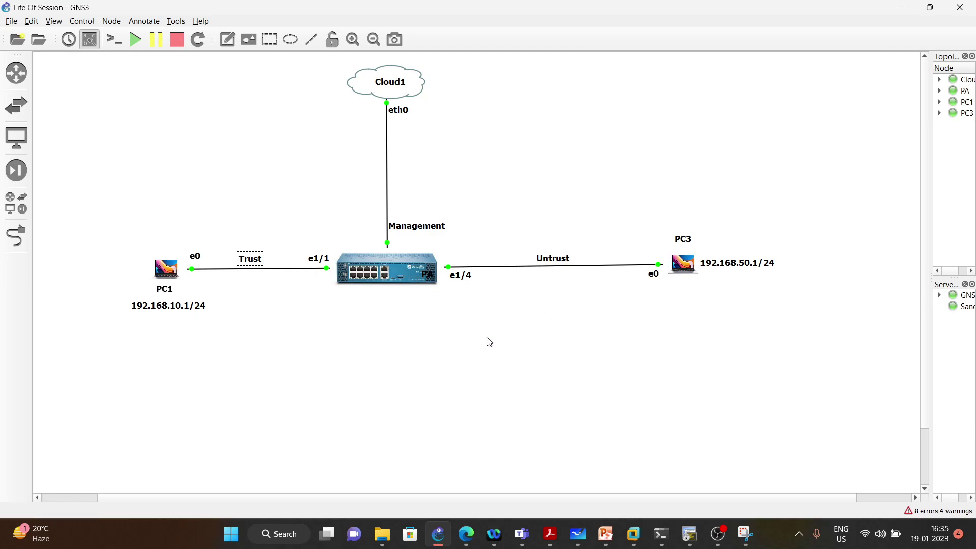
click(687, 533)
Rerun PC1's 100-count ping to 192.168.50.1, then return to the PA console.
click(58, 55)
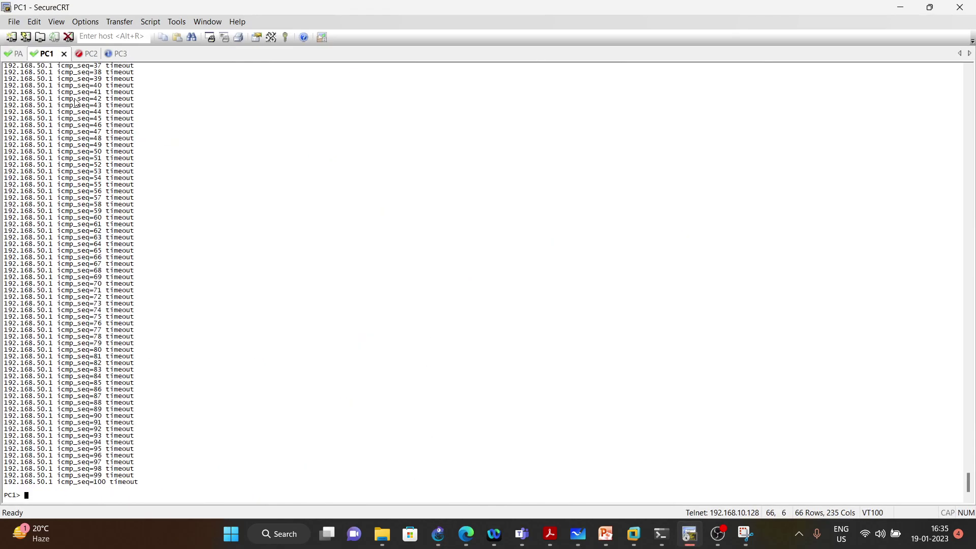
key(Up)
drag(95, 496, 70, 501)
click(140, 494)
drag(123, 498, 110, 497)
click(159, 502)
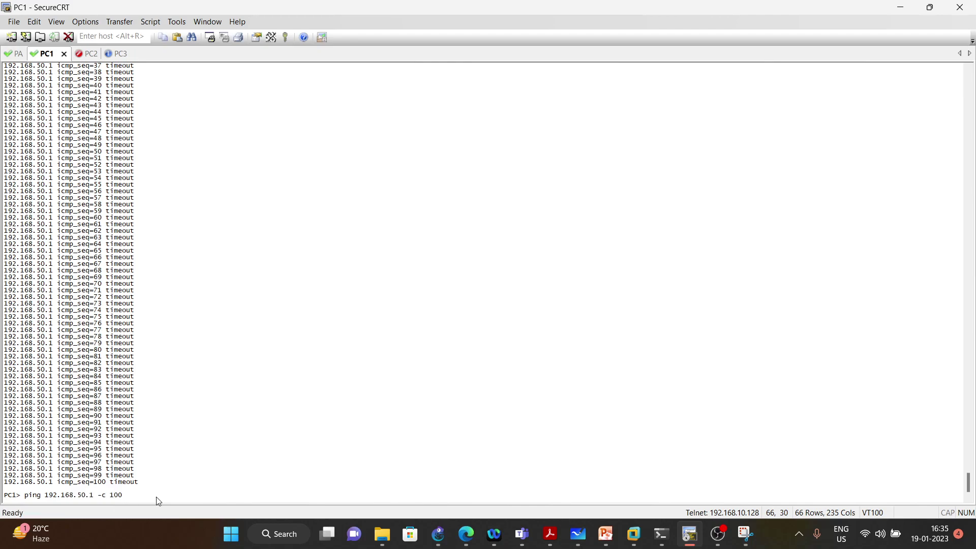
key(Return)
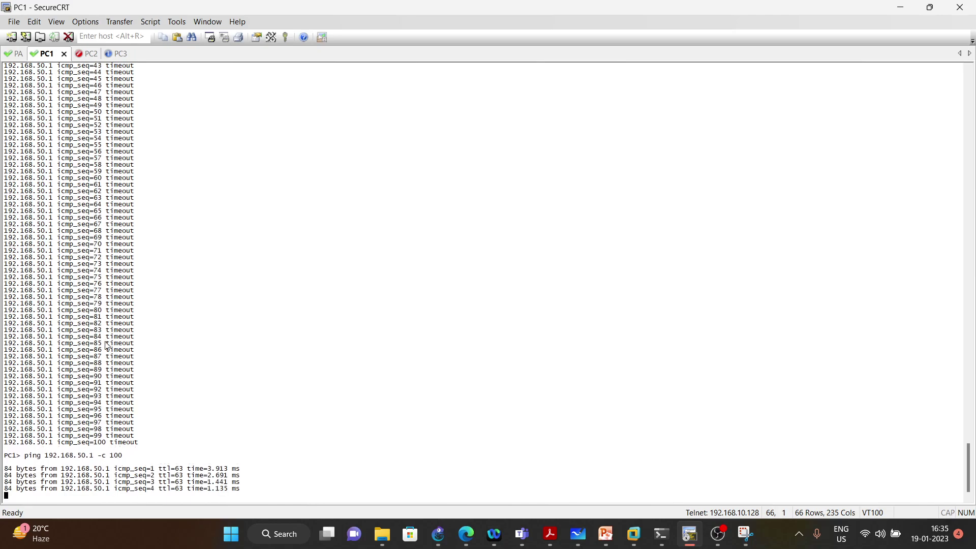
click(10, 55)
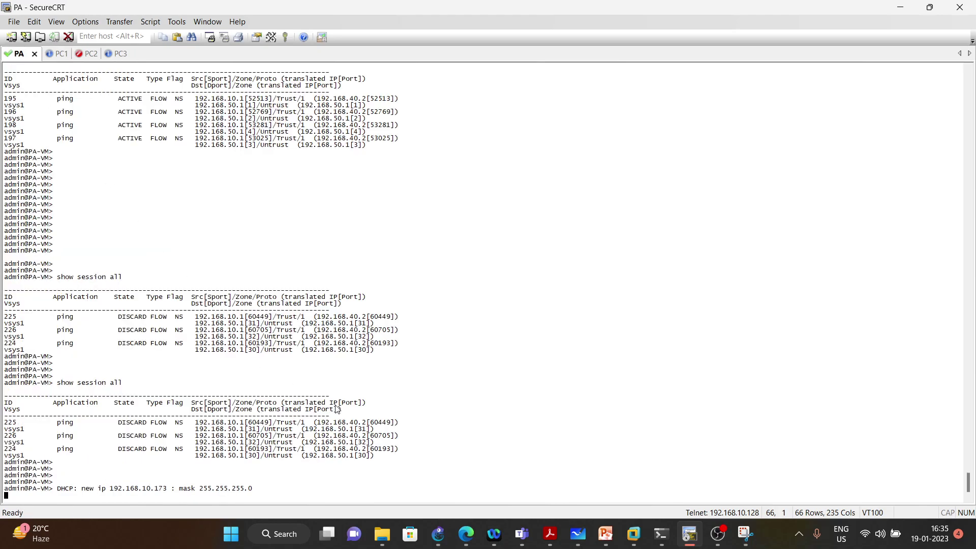
Run 'show session all' on PA and inspect session 232: ping, 192.168.10.1, Trust zone.
key(Return)
key(Return)
key(Return)
key(Return)
key(Return)
text(show session all)
key(Return)
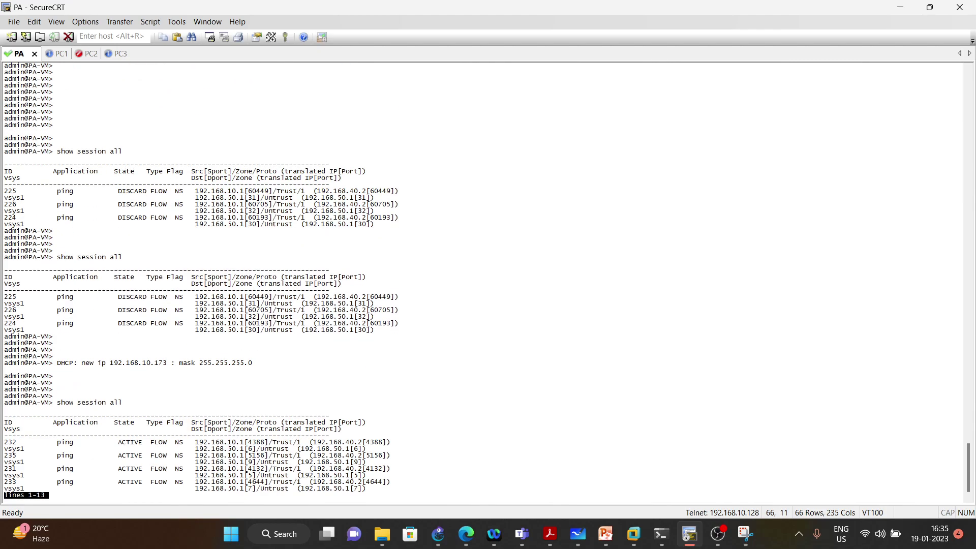
key(q)
key(Return)
key(Return)
key(Return)
key(Return)
key(Return)
key(Return)
key(Return)
key(Return)
key(Return)
key(Return)
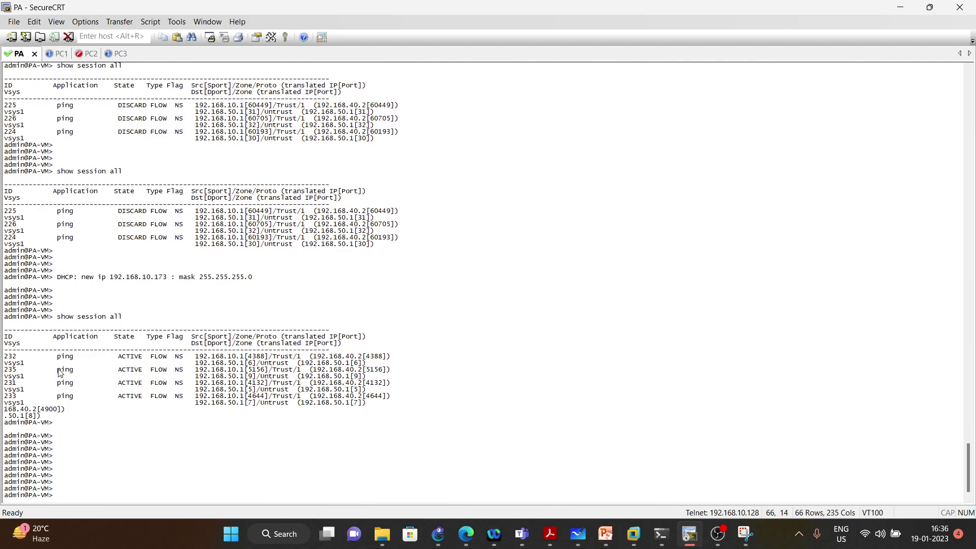
drag(54, 359, 146, 360)
drag(195, 357, 248, 361)
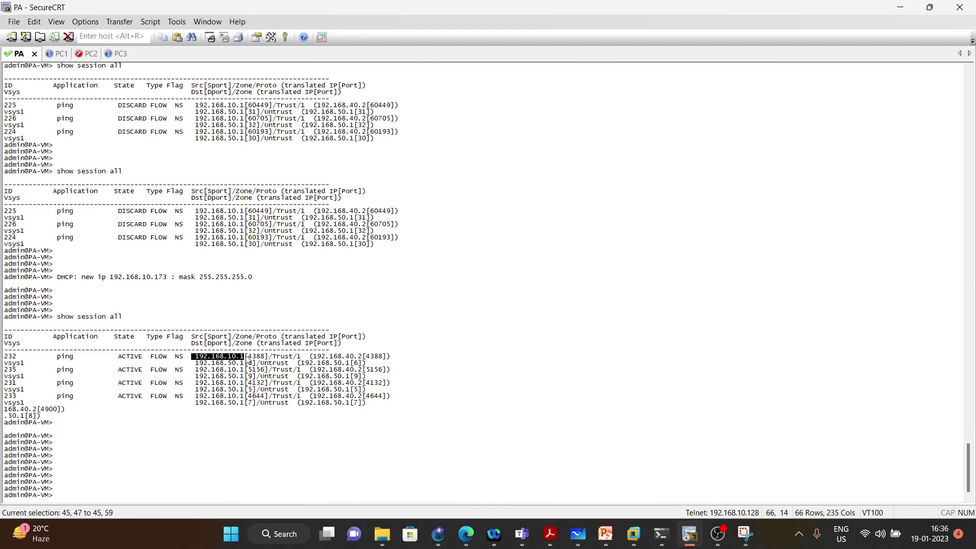
drag(269, 358, 293, 360)
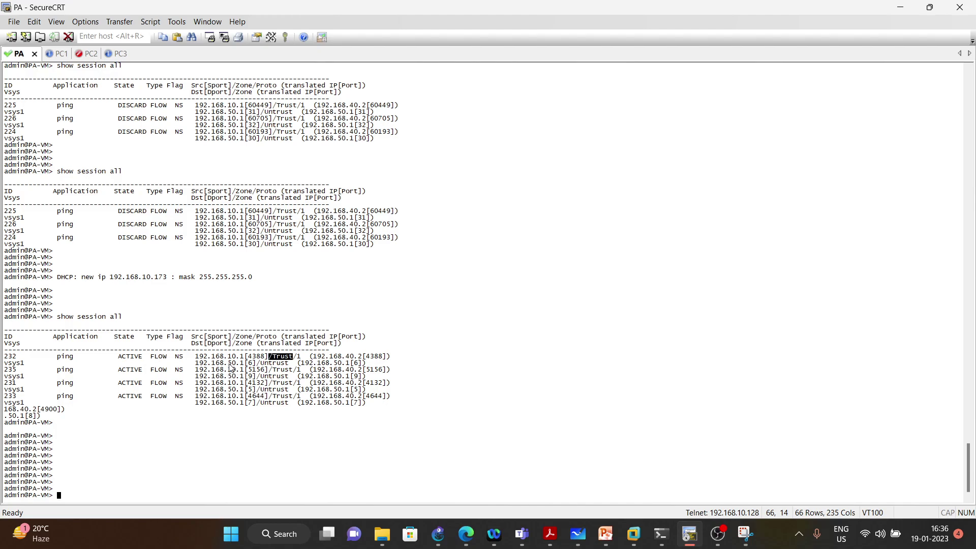
drag(195, 364, 290, 367)
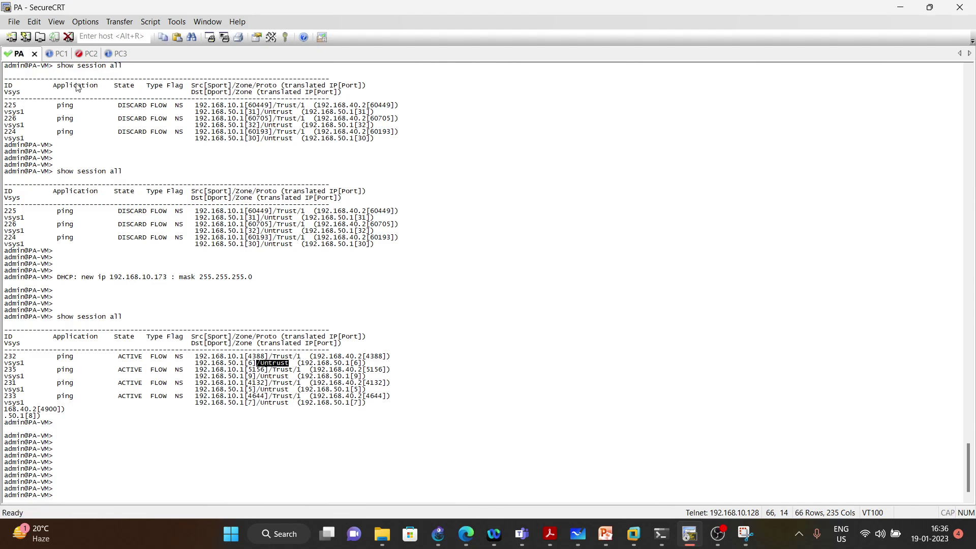
Stop and restart PC1's ping to 192.168.50.1.
click(52, 57)
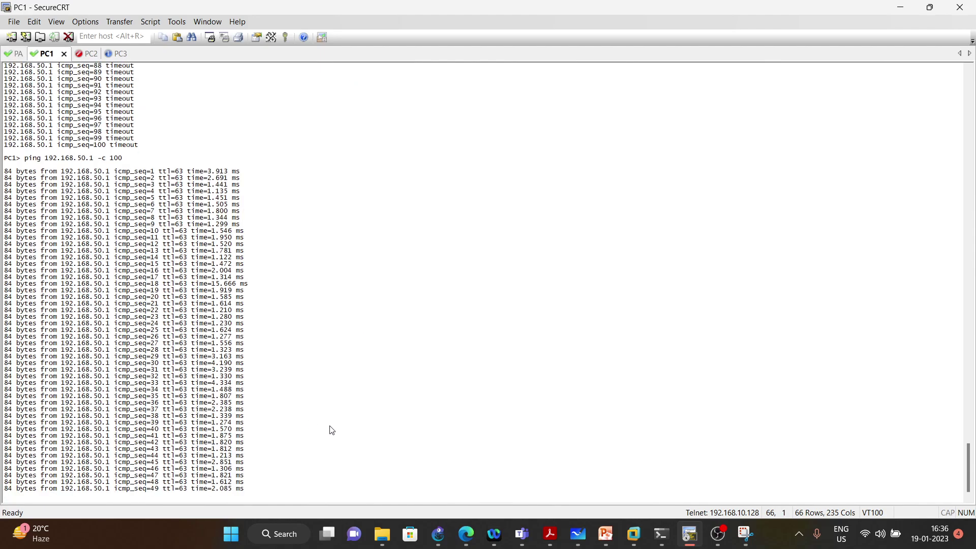
key(ctrl+c)
key(Return)
key(Return)
key(Up)
key(Return)
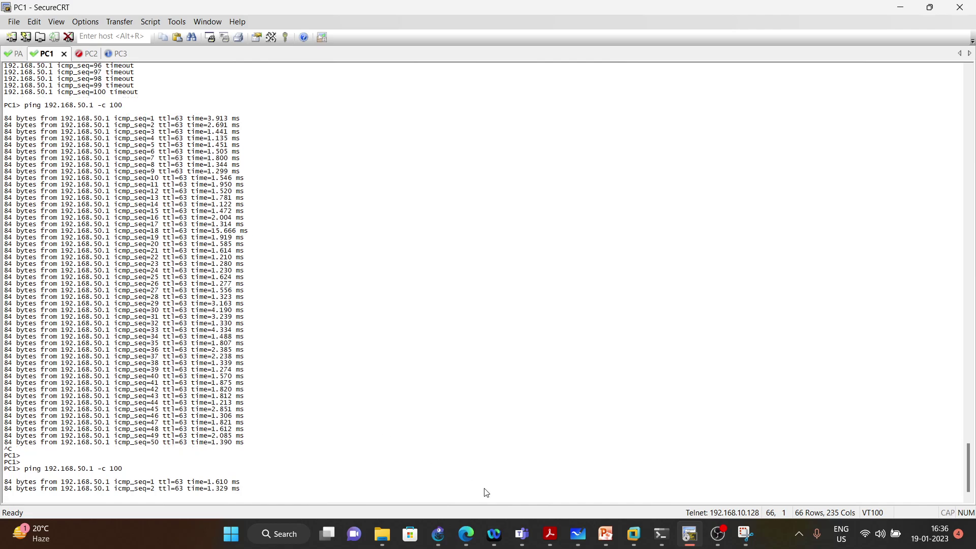
click(466, 534)
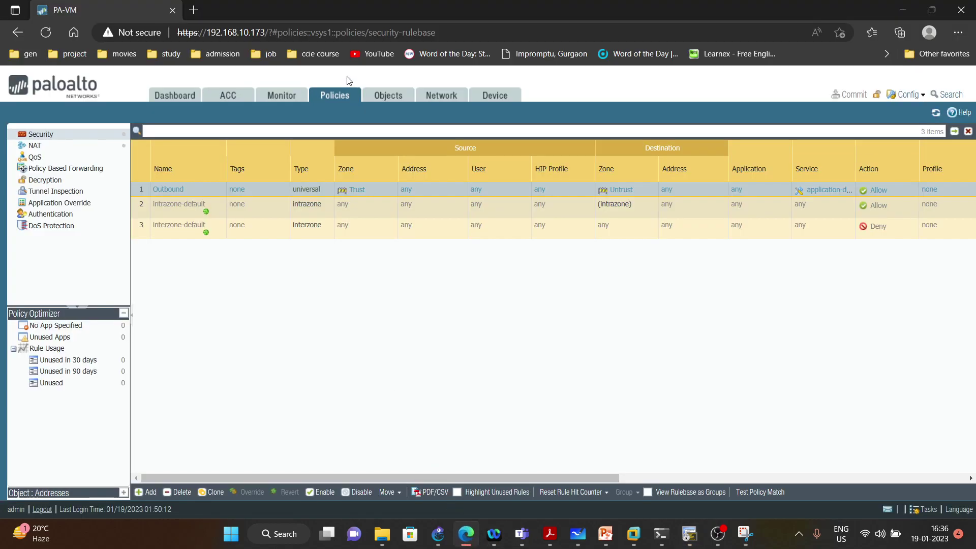
Change the Outbound rule's action from Allow to Drop and commit the configuration.
mouse_move(883, 195)
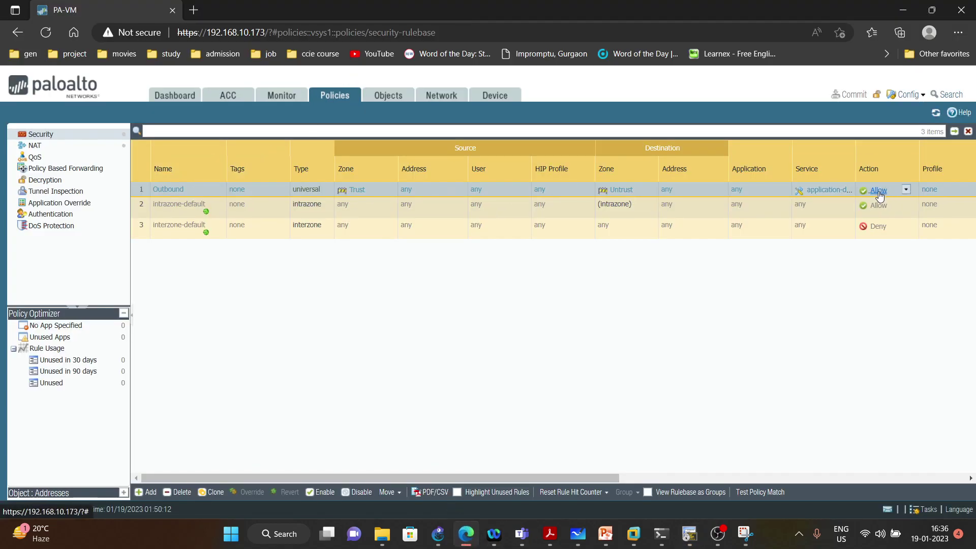
click(167, 190)
click(585, 206)
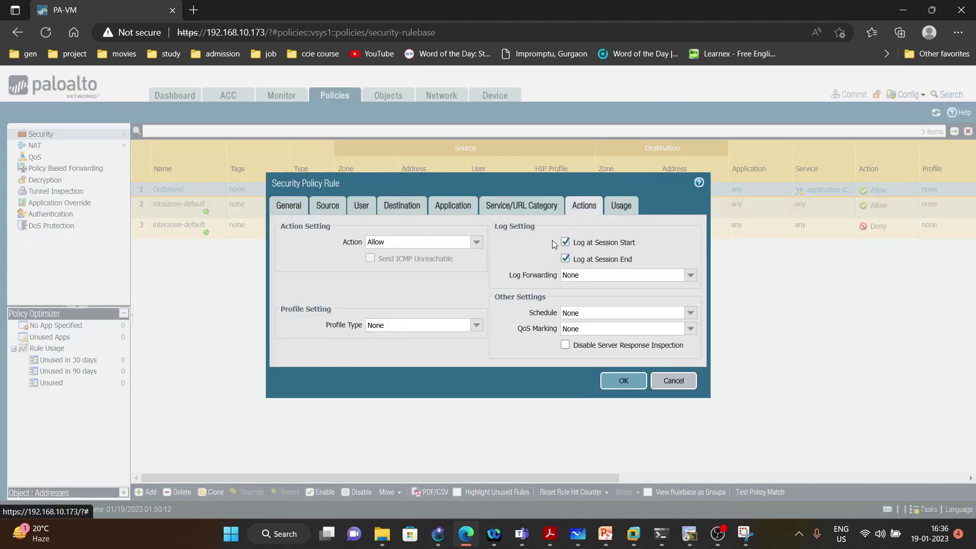
click(476, 243)
click(387, 281)
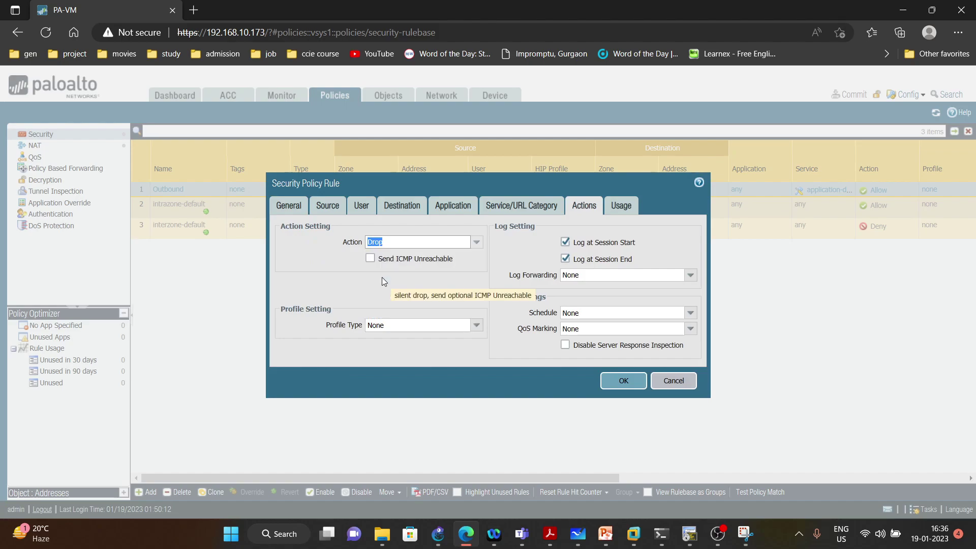
click(621, 381)
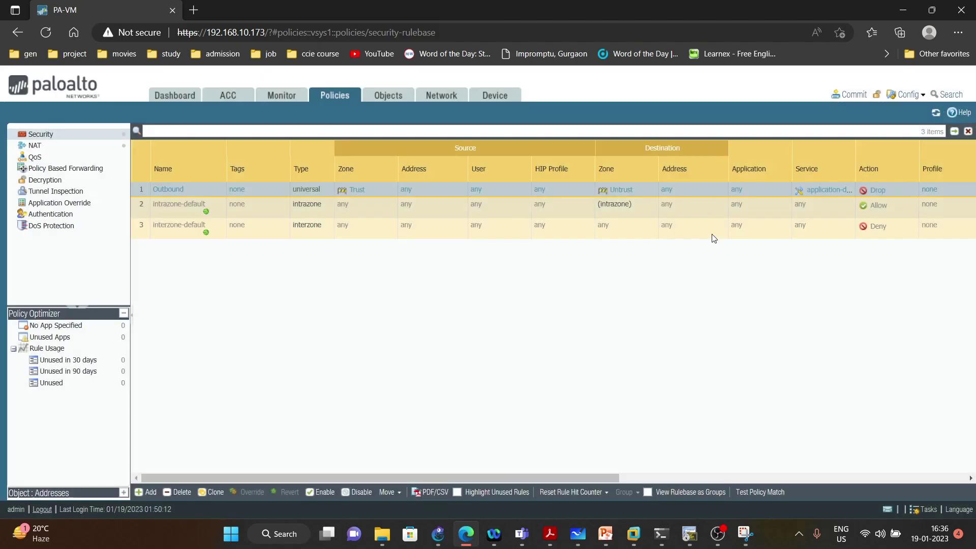
click(847, 94)
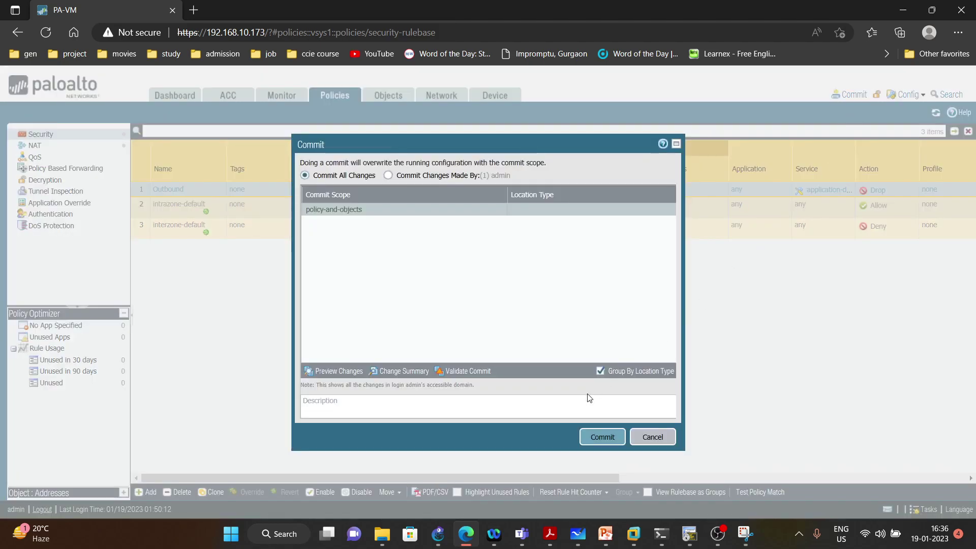
click(600, 436)
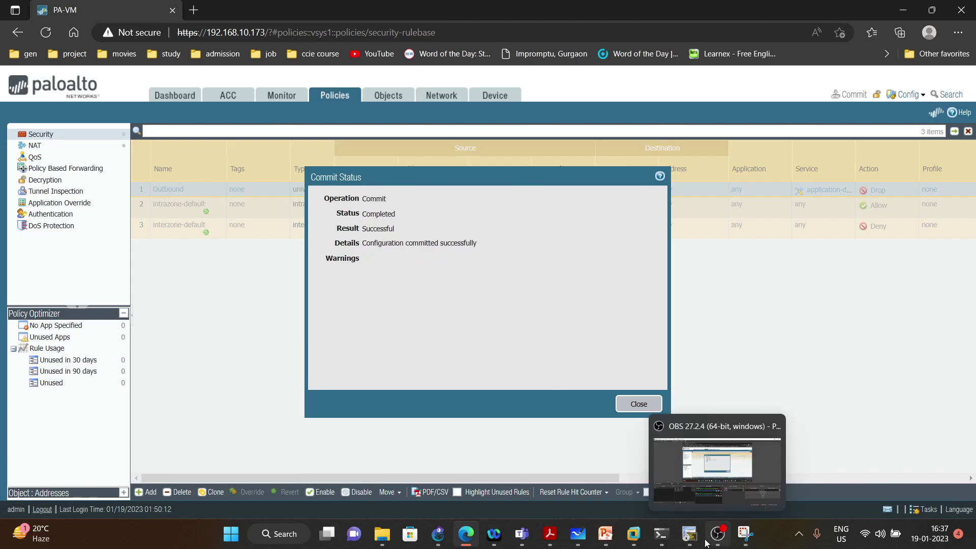
click(687, 537)
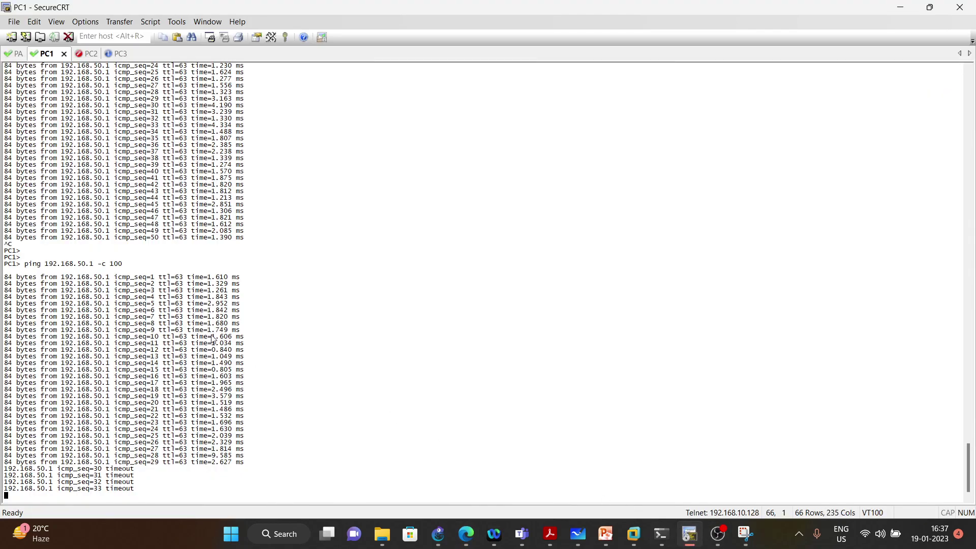
Check PC1's ping timeouts and list firewall sessions, showing session 303 as DISCARD.
drag(136, 489, 6, 467)
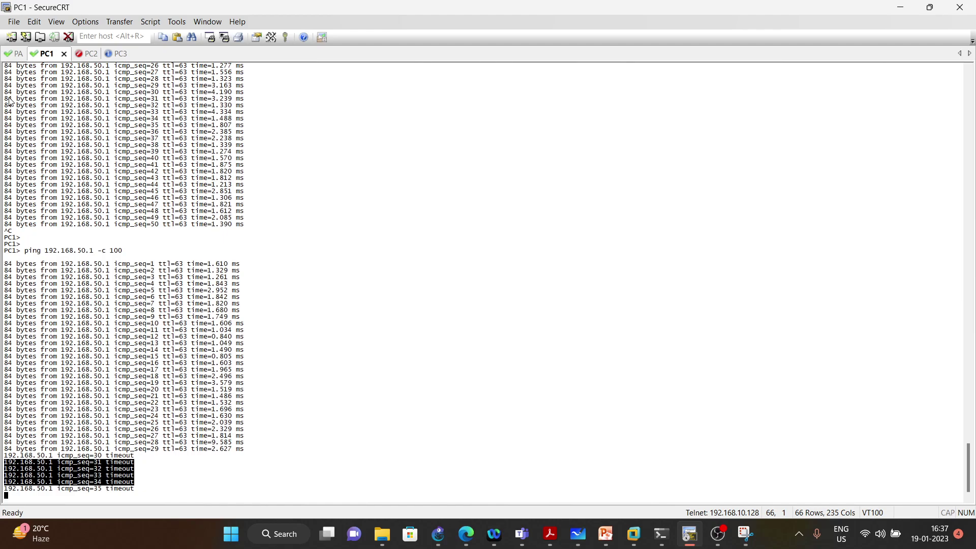
click(10, 56)
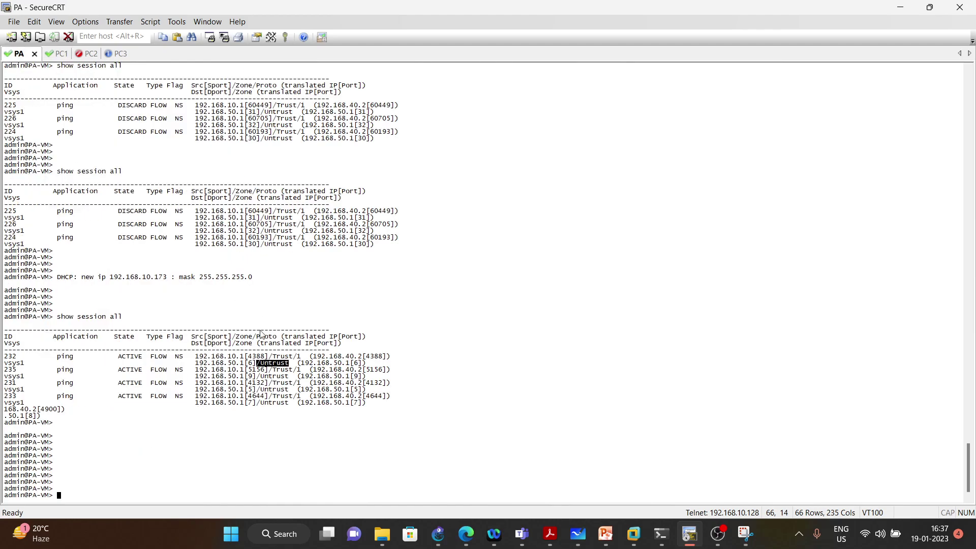
click(490, 396)
key(Up)
key(Return)
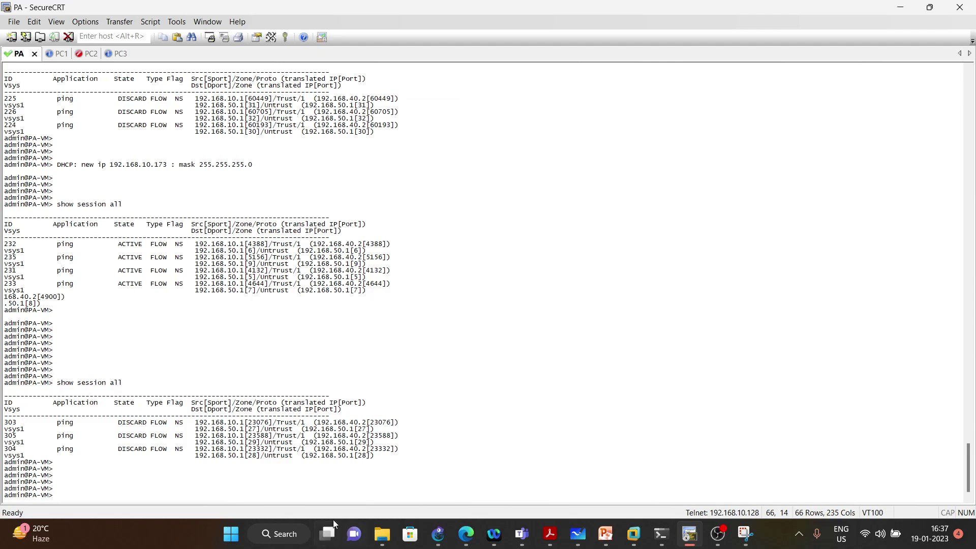
drag(54, 423, 290, 433)
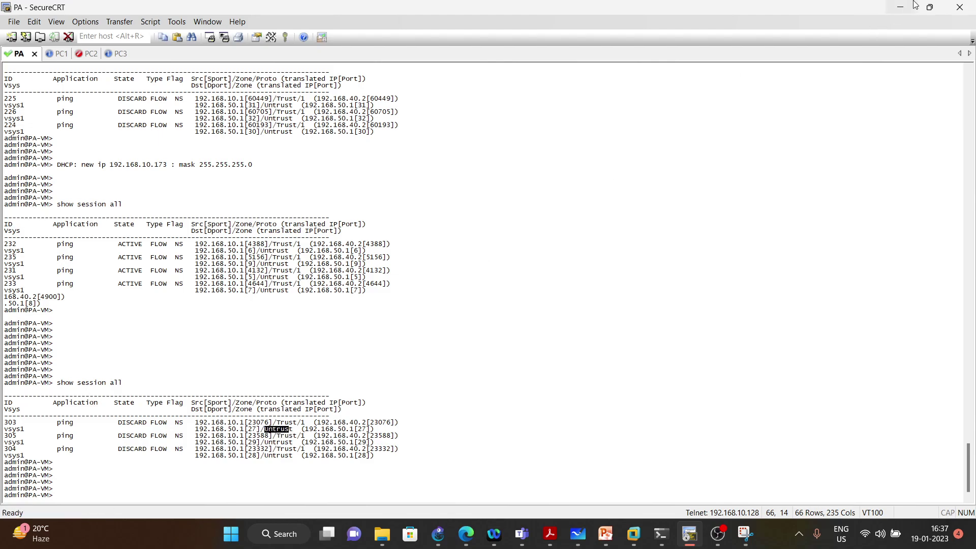
key(alt+Tab)
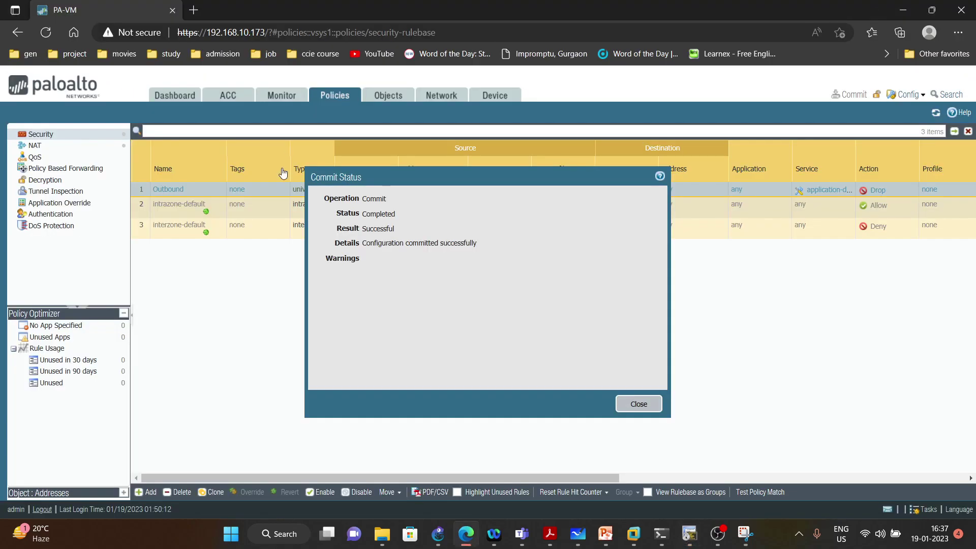
Switch the Outbound rule's action to Deny and commit the change.
click(639, 405)
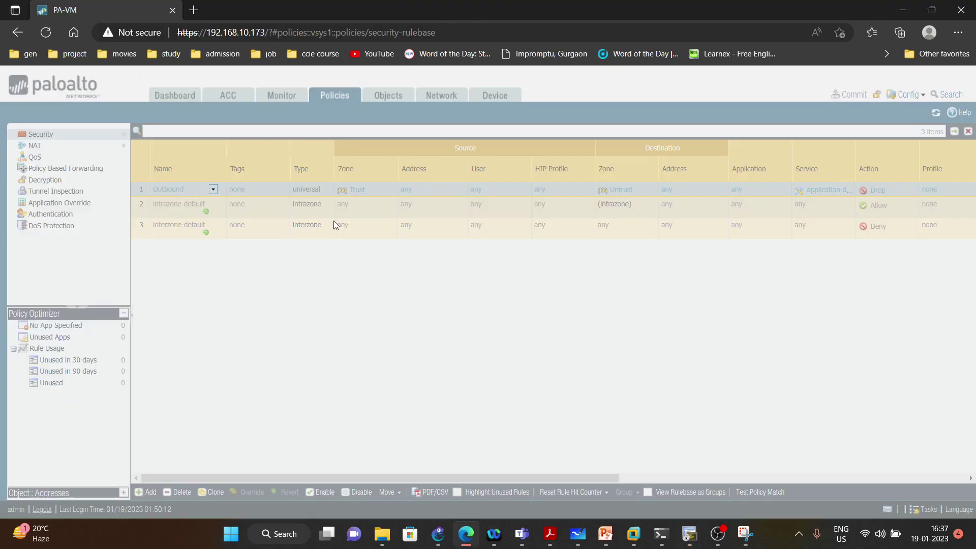
click(584, 206)
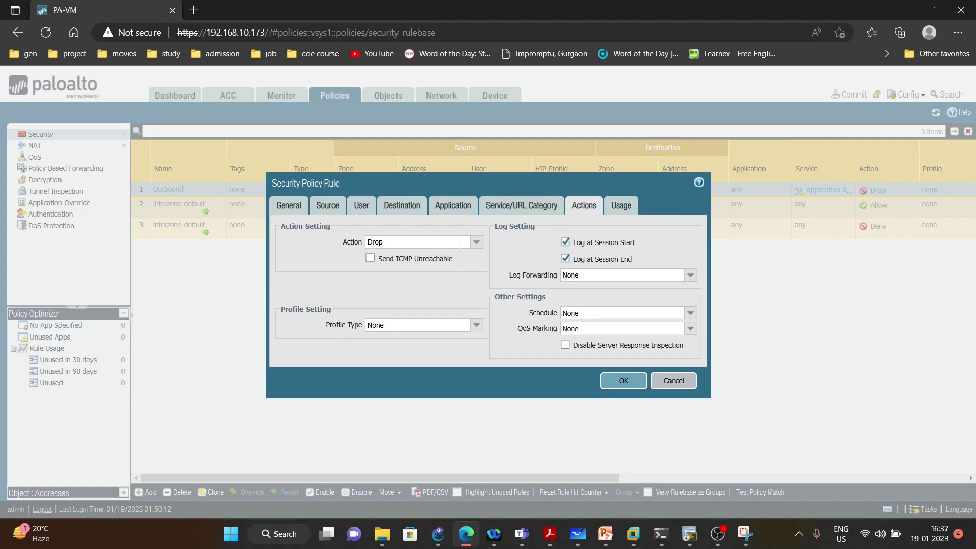
click(477, 242)
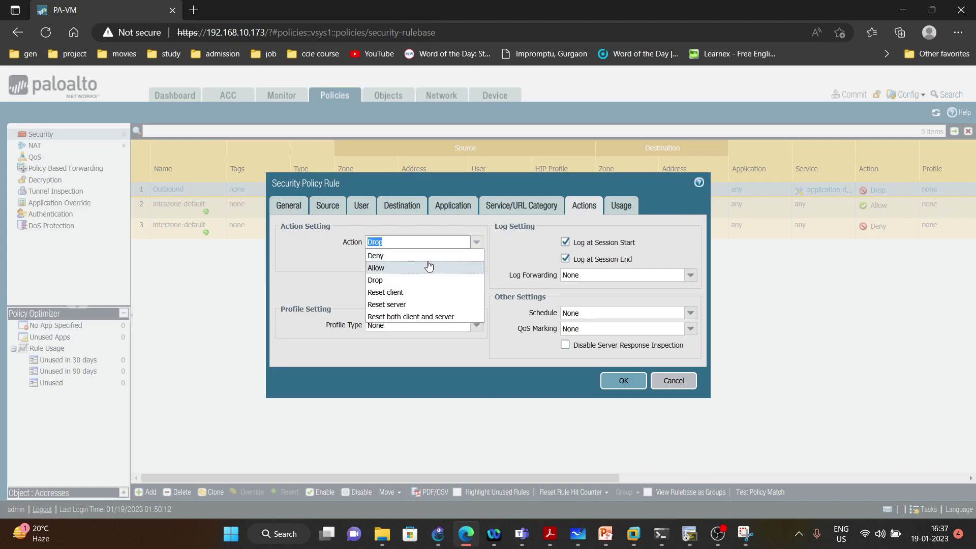
click(398, 256)
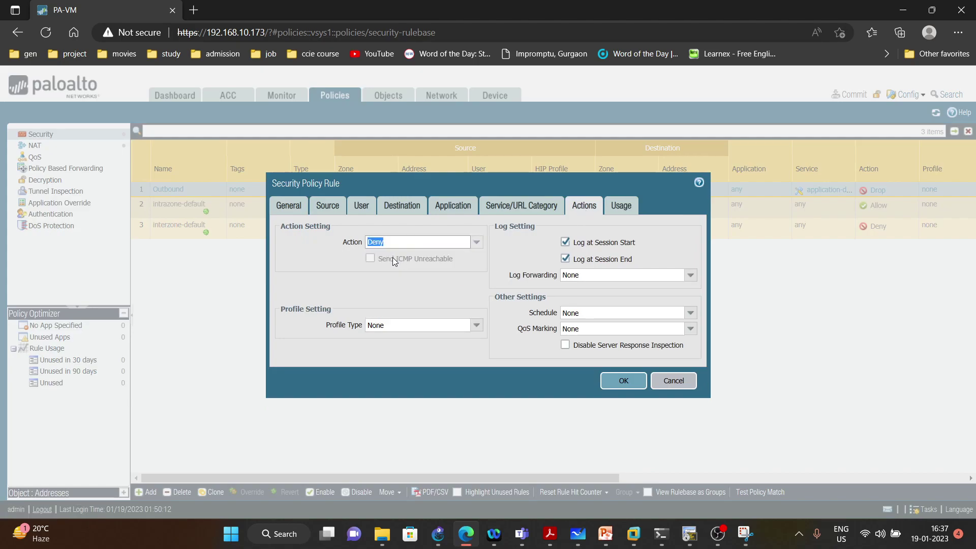
click(623, 381)
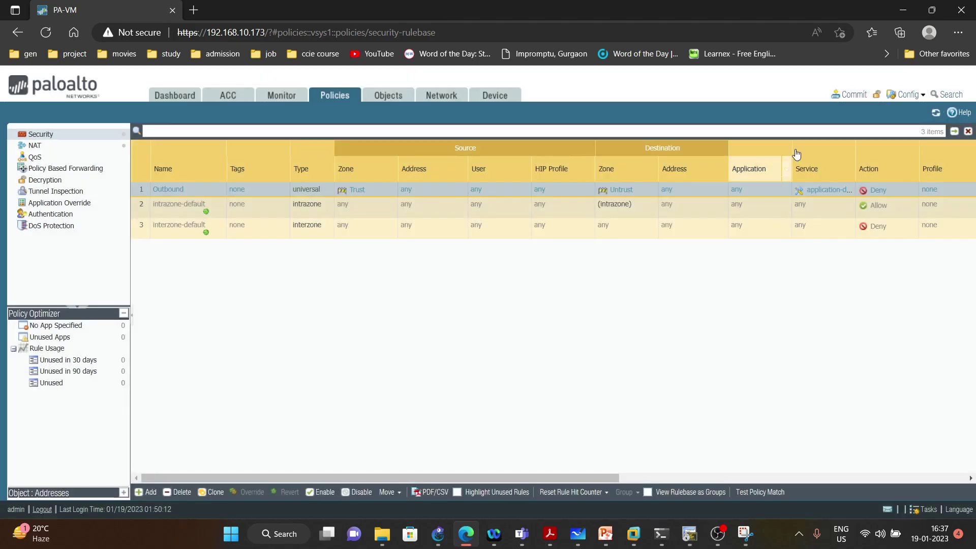
click(850, 94)
click(602, 437)
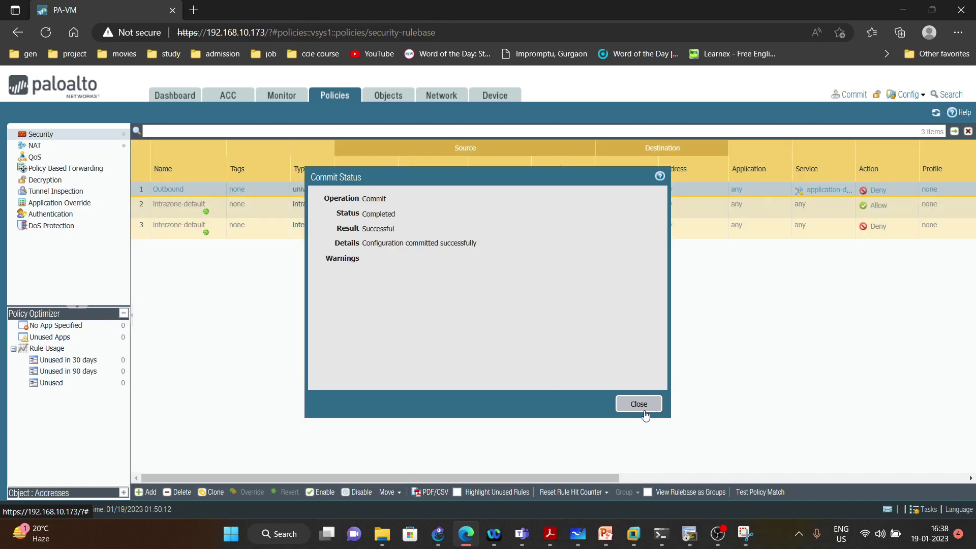
click(643, 405)
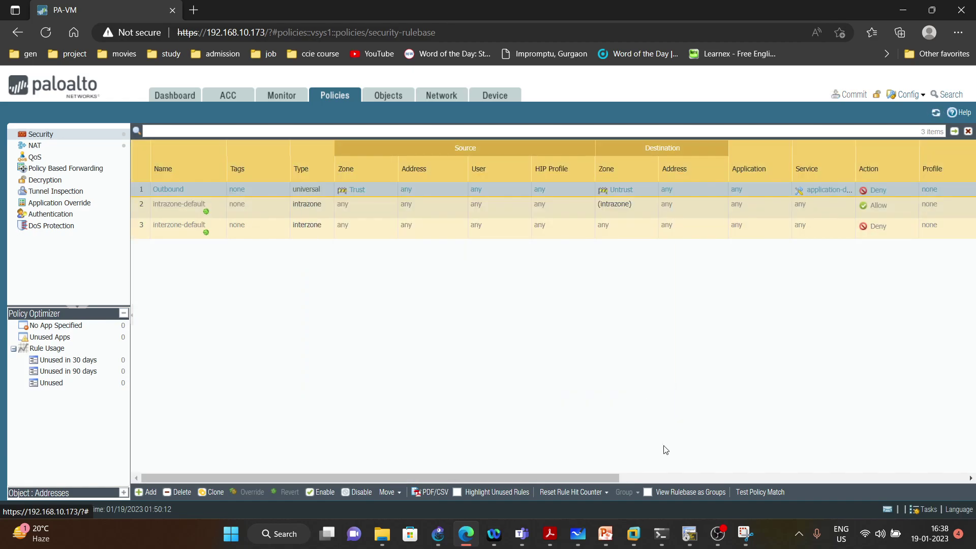
Run 'show session all' on the firewall, which now reports No Active Sessions.
click(690, 534)
click(464, 431)
text(show session all)
key(Return)
key(Return)
key(Return)
key(Return)
key(Return)
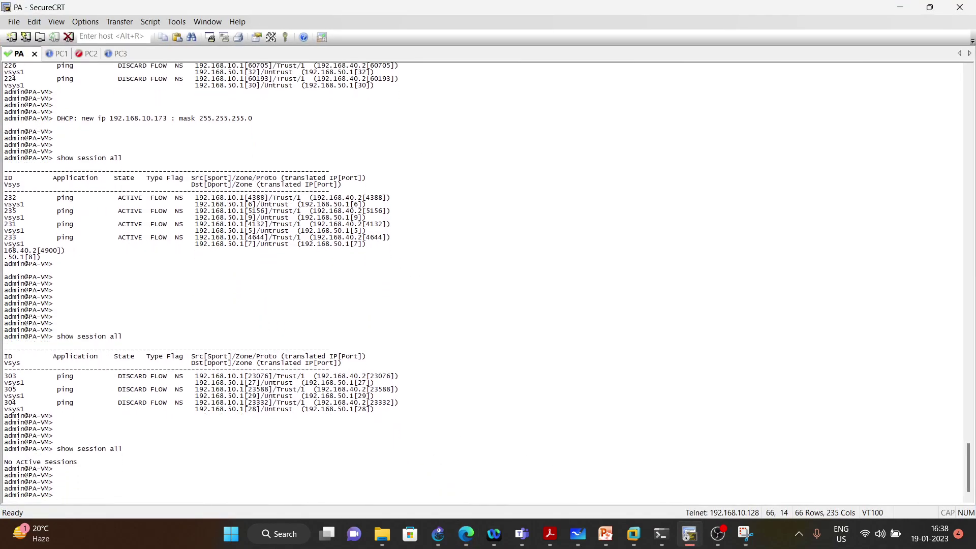